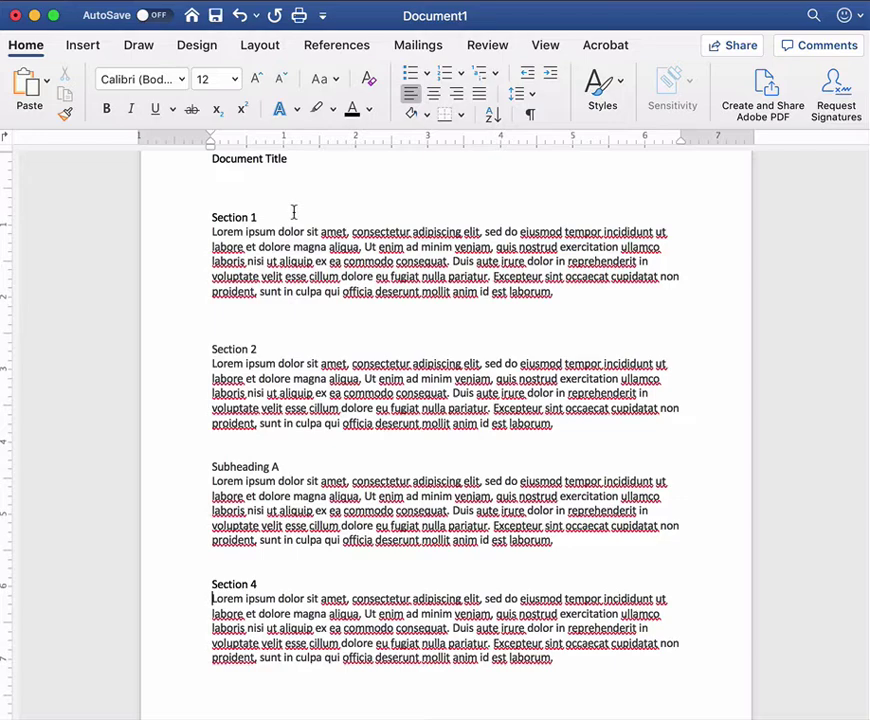
Step: Apply the Heading 1 style to the Section 1 line
scroll(293, 212, "up", 1)
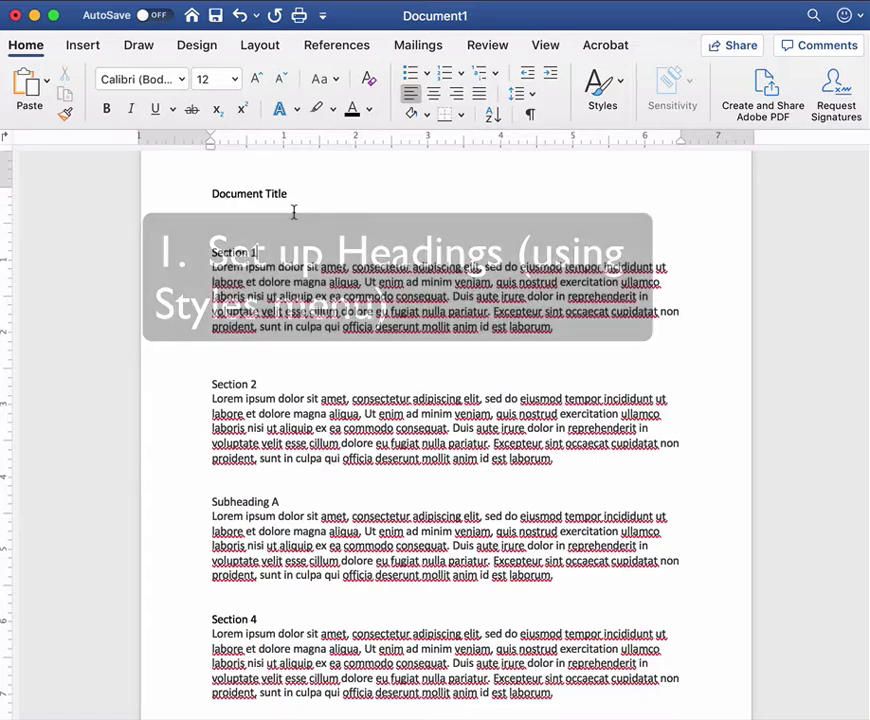
left_click(35, 49)
left_click(35, 51)
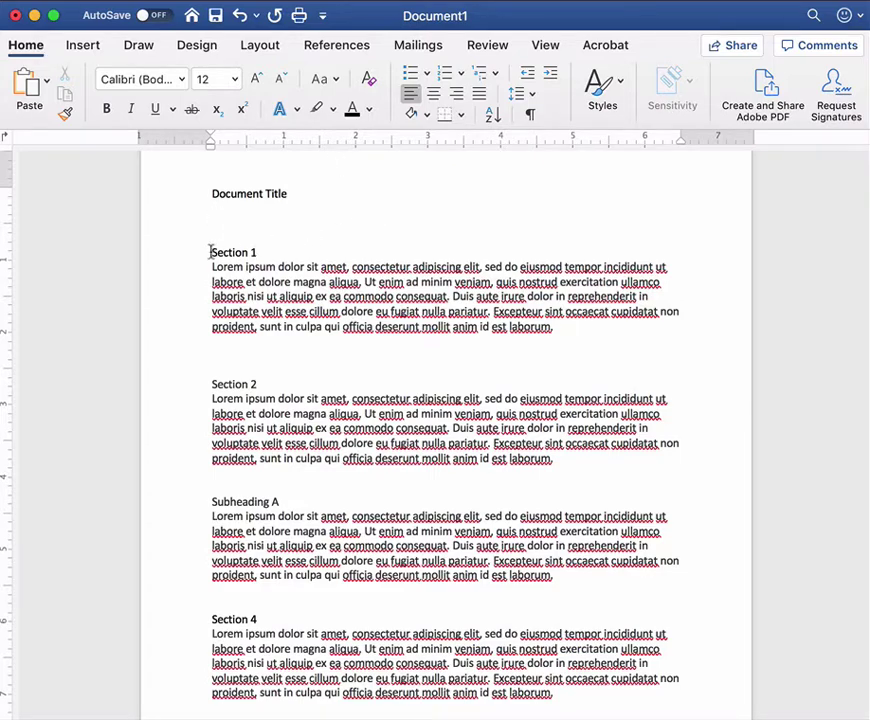
left_click_drag(210, 252, 271, 252)
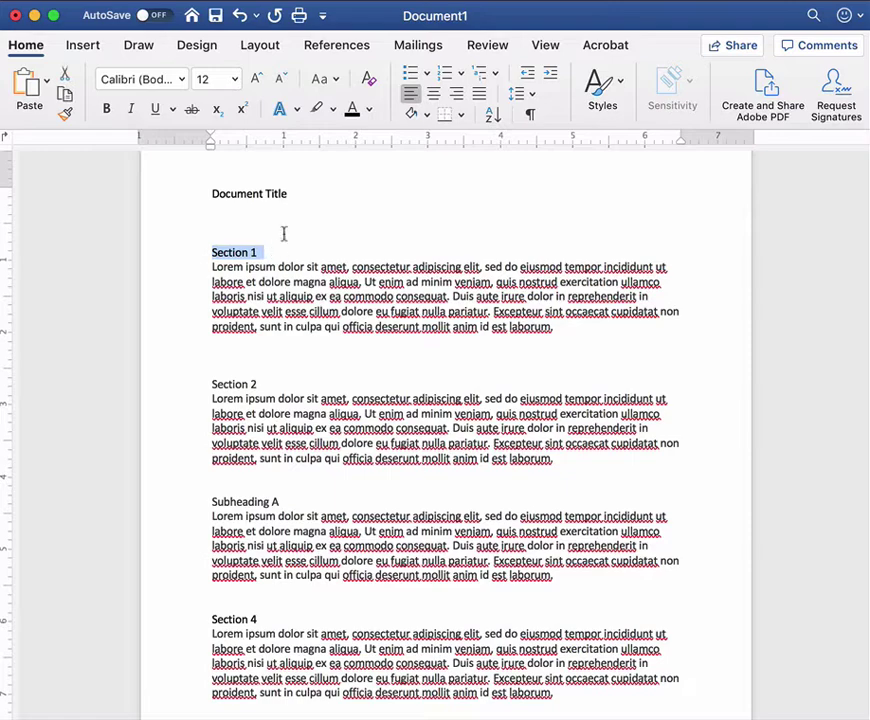
left_click(616, 92)
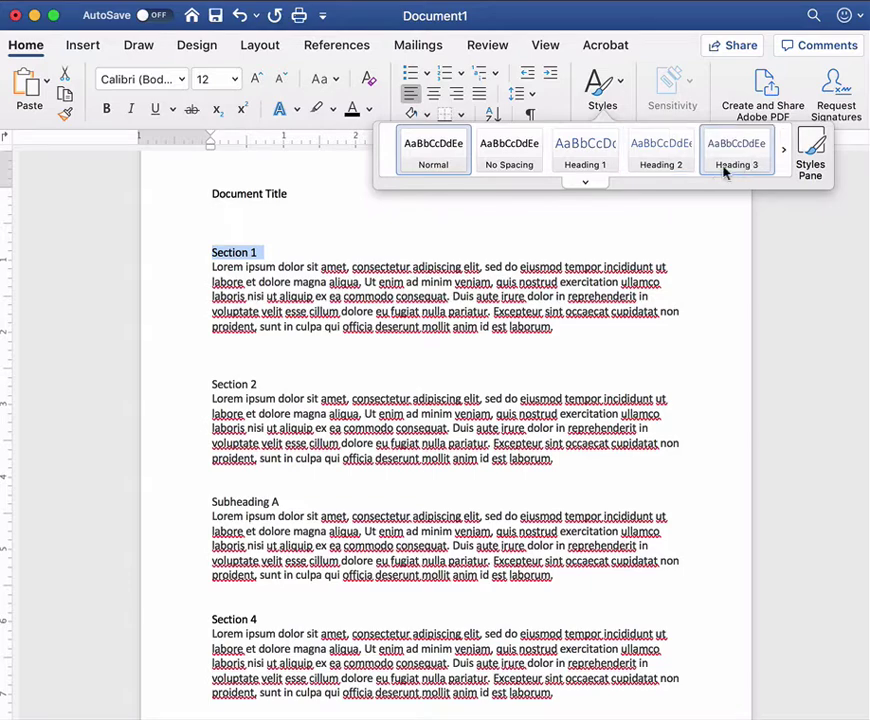
left_click(584, 158)
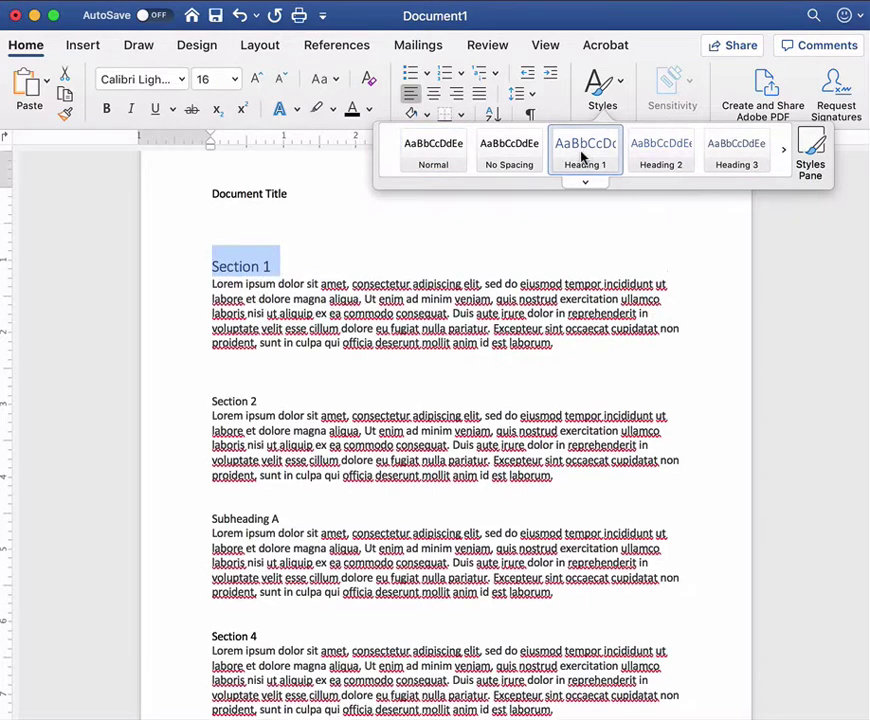
triple_click(268, 200)
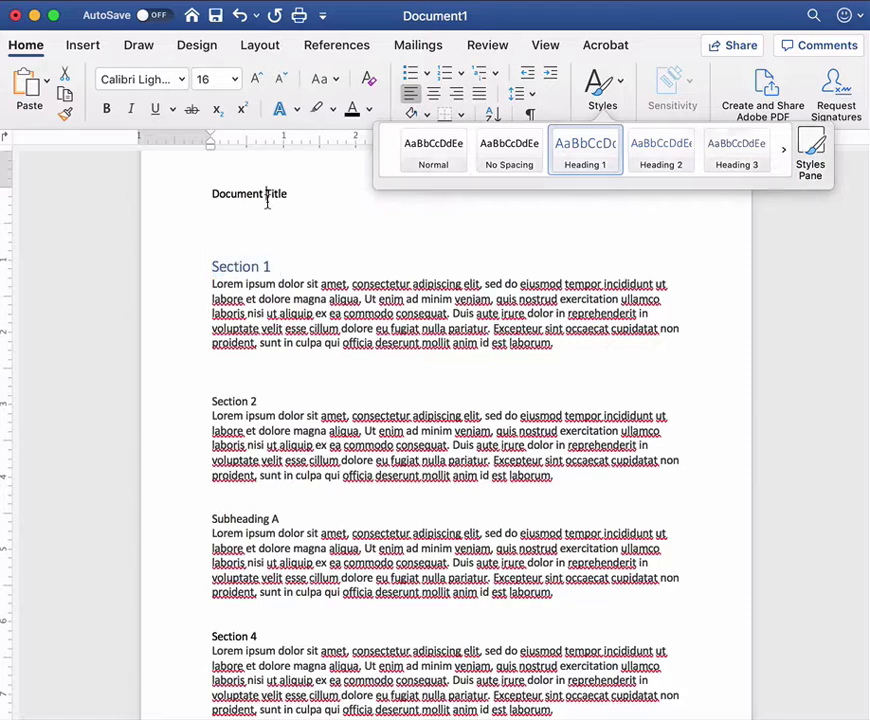
Step: Apply the Title style to the Document Title line
left_click(596, 100)
left_click(785, 152)
left_click(785, 152)
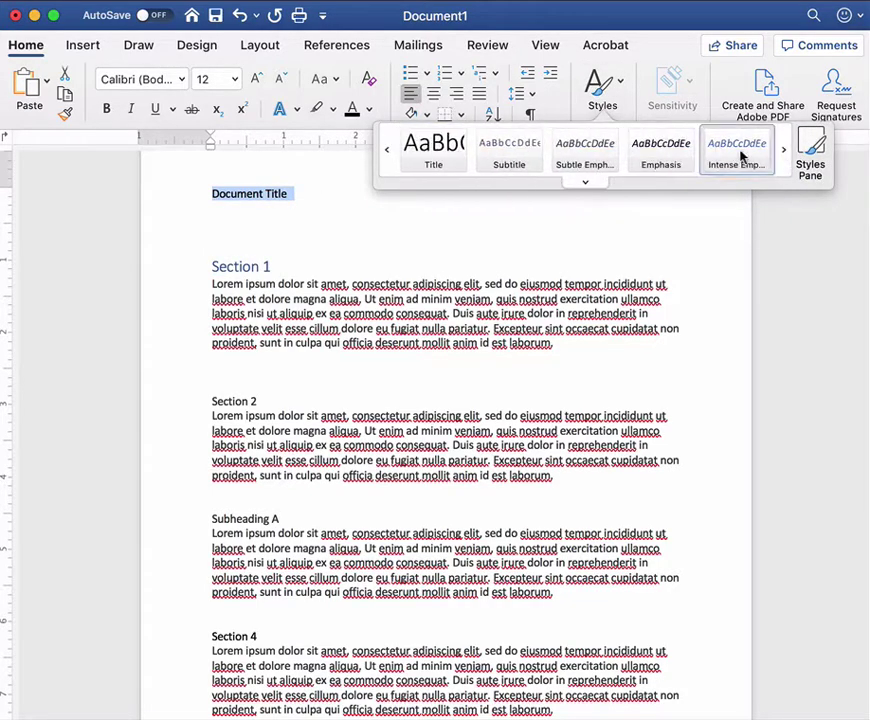
left_click(433, 152)
Step: Make the Section 2 line a Heading 1
triple_click(222, 421)
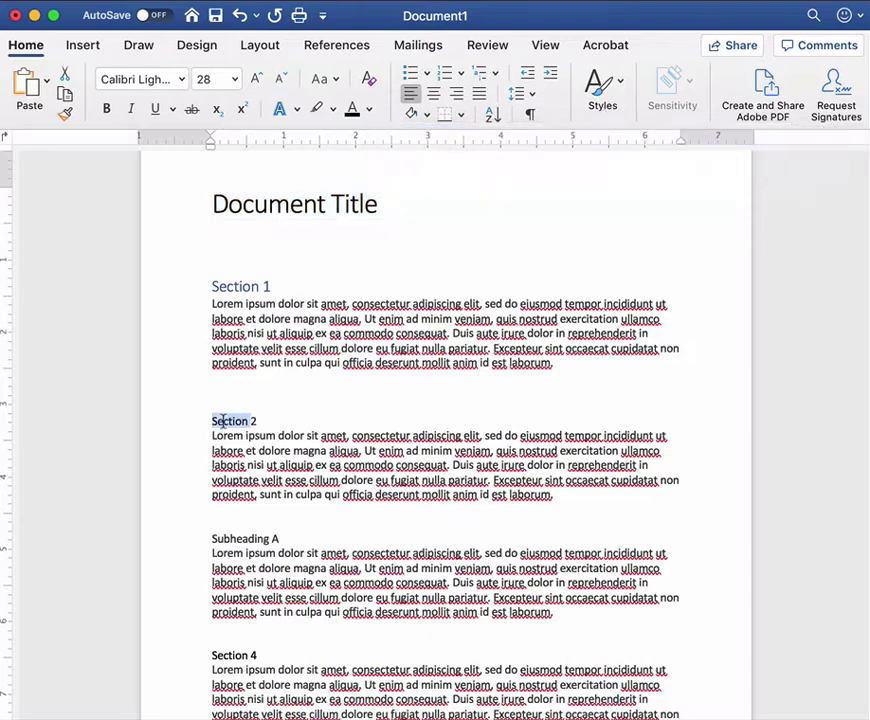
left_click(604, 90)
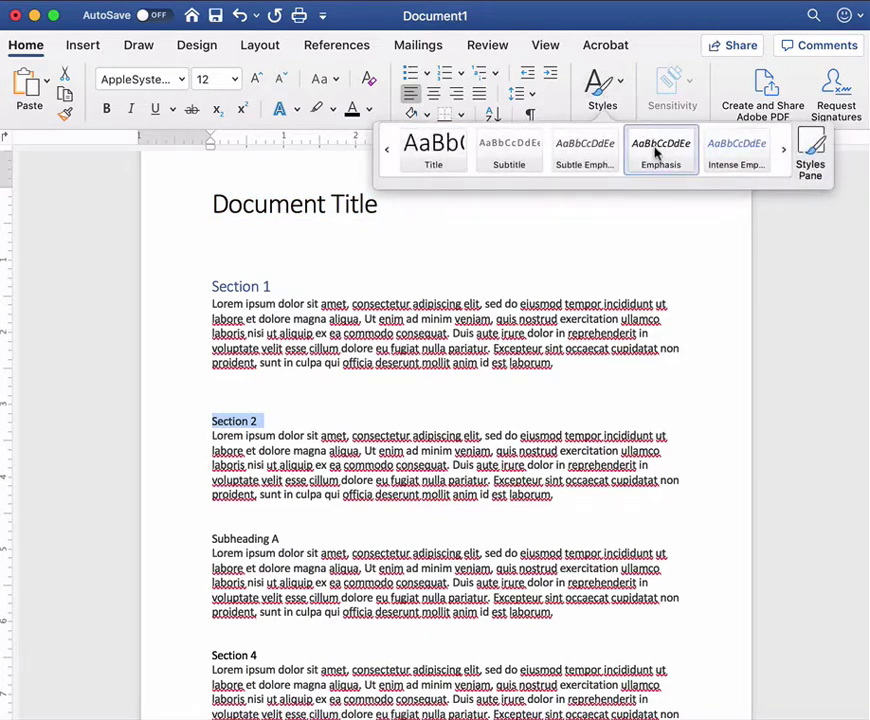
left_click(387, 150)
left_click(387, 150)
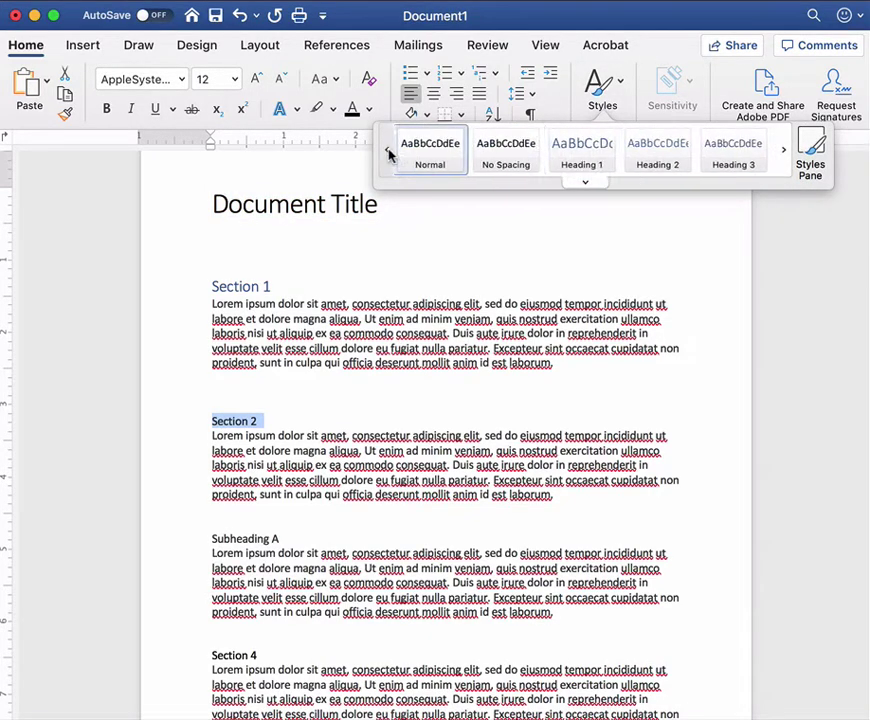
left_click(589, 157)
Step: Style Subheading A as Heading 2 and Section 4 as Heading 1
triple_click(249, 553)
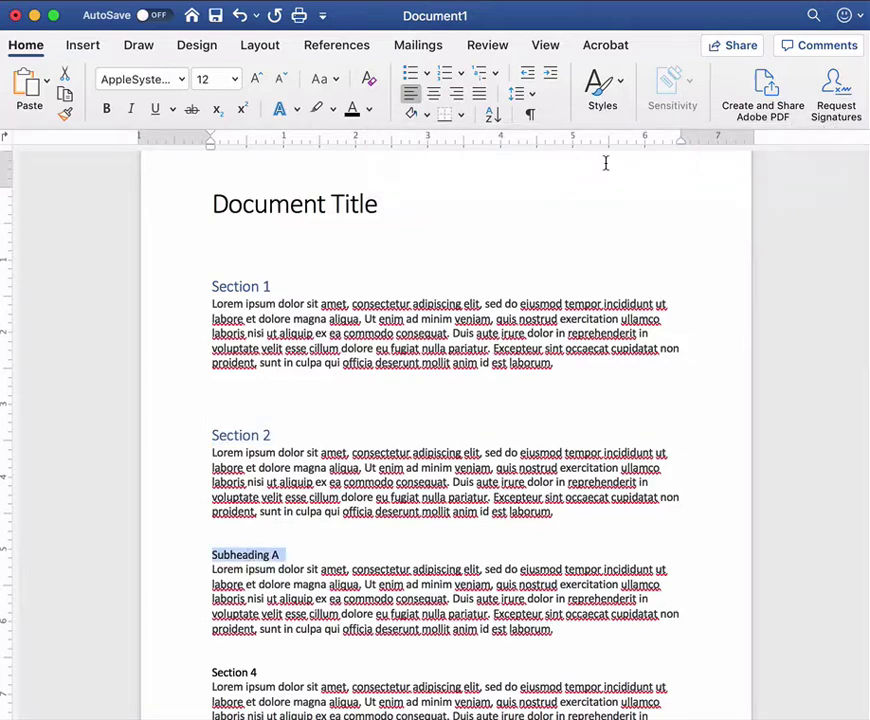
left_click(606, 91)
left_click(683, 146)
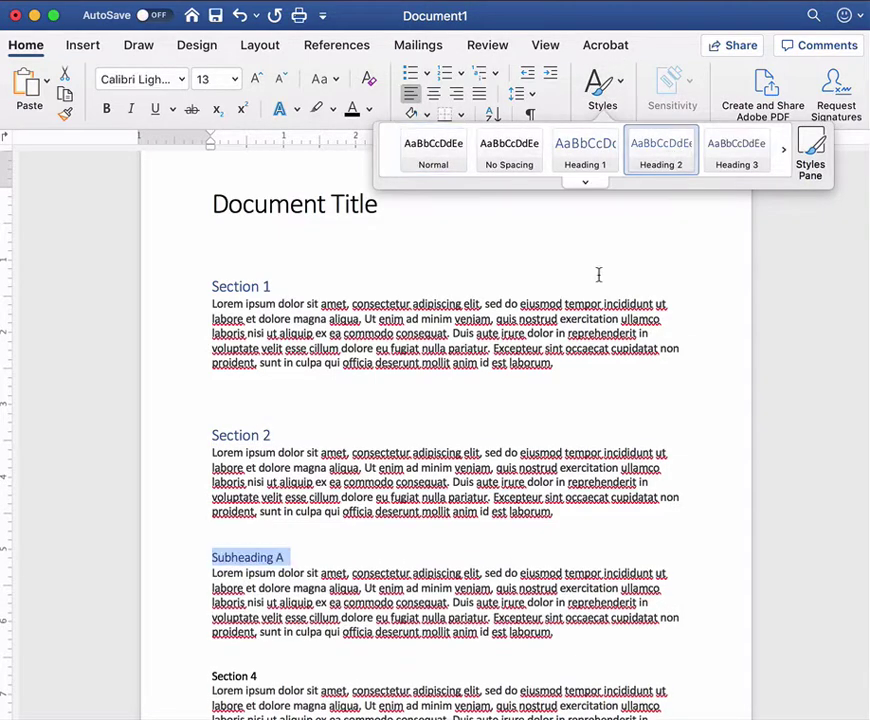
scroll(598, 274, "down", 3)
triple_click(235, 604)
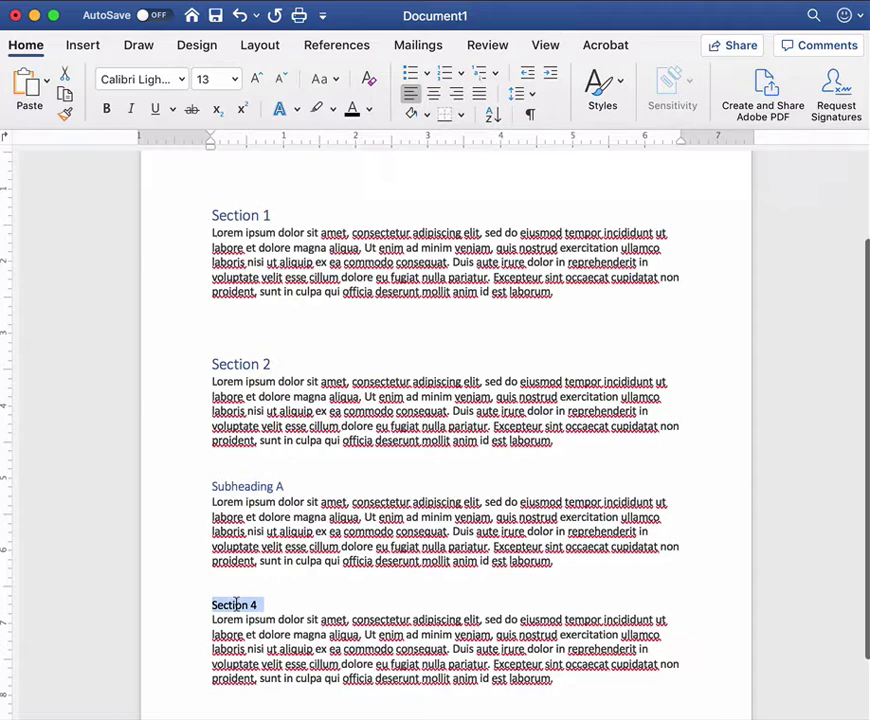
left_click(604, 88)
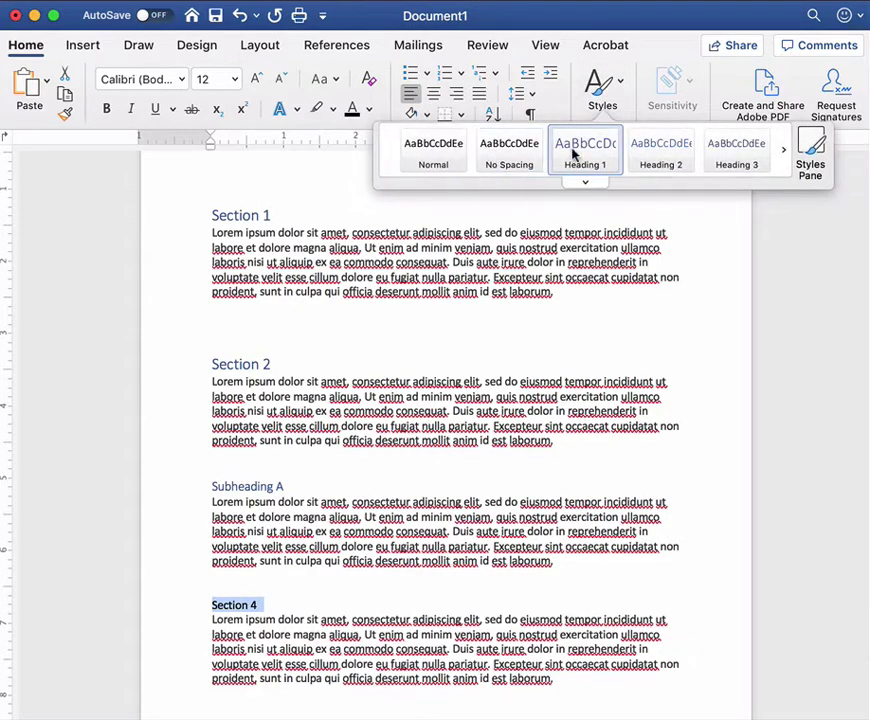
left_click(574, 153)
Step: Put the cursor on the blank line below the title and show the References tab
left_click(541, 605)
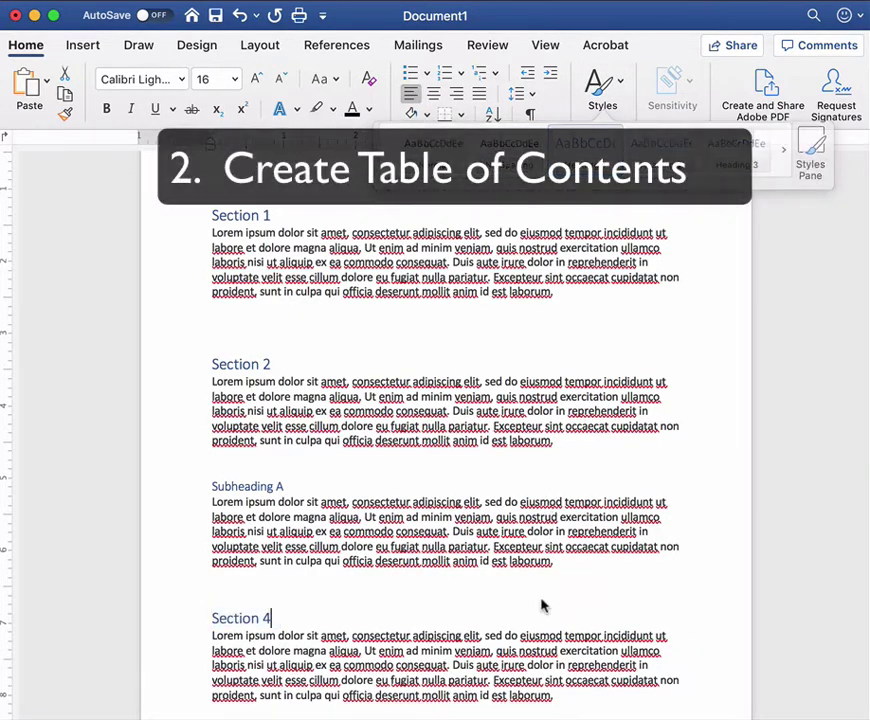
scroll(370, 355, "up", 3)
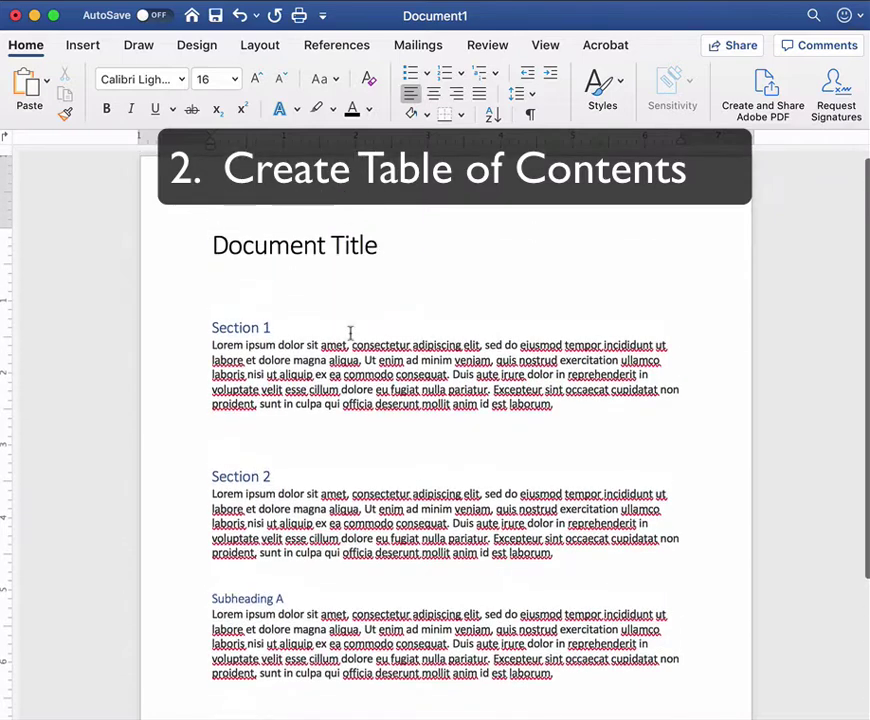
left_click(217, 285)
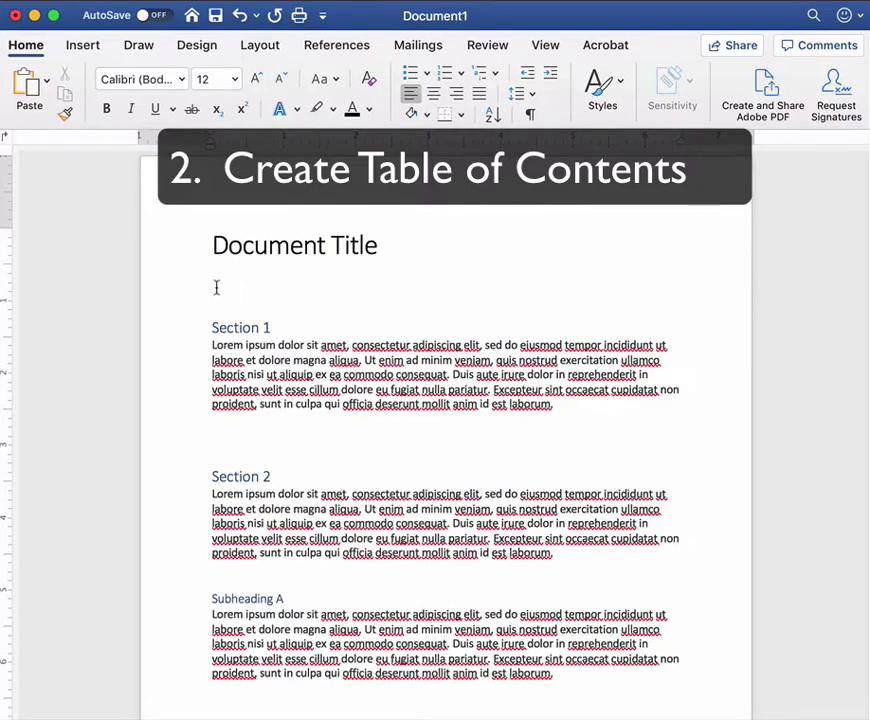
left_click(341, 47)
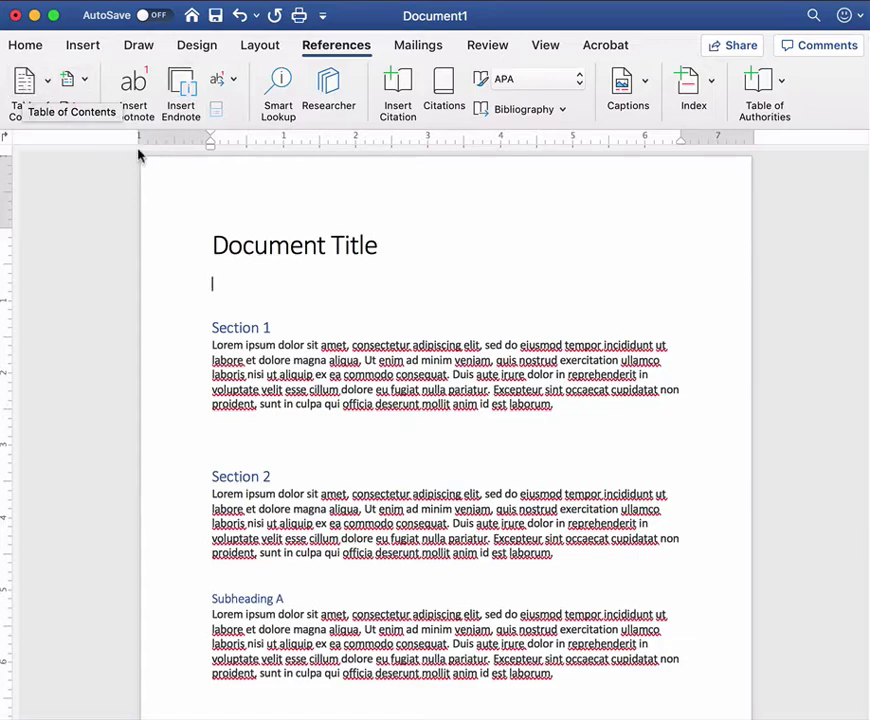
Step: Insert the Classic automatic table of contents from the Table of Contents gallery
left_click(47, 84)
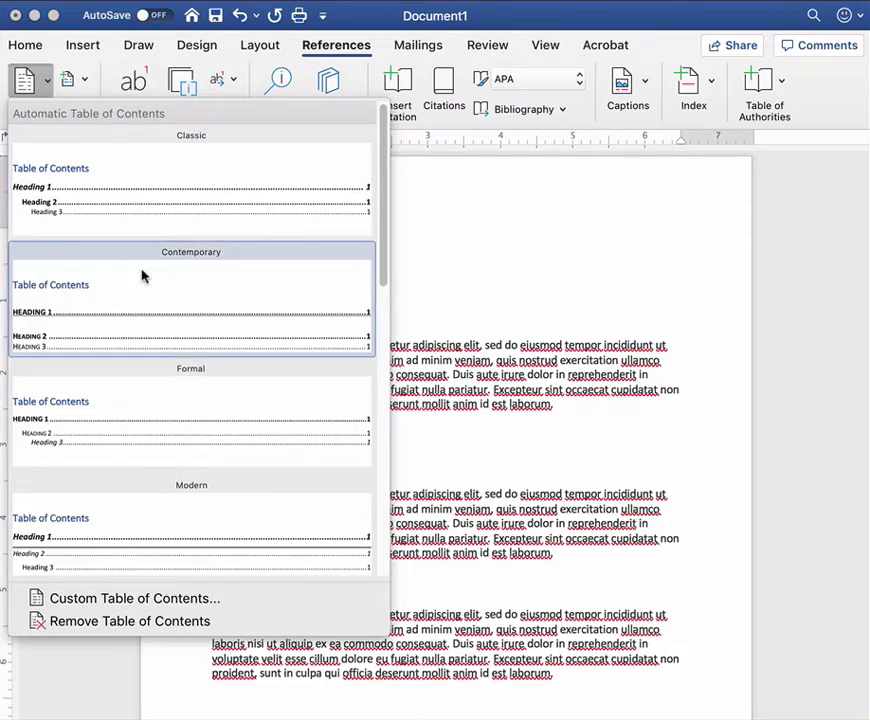
scroll(142, 276, "down", 10)
scroll(142, 276, "down", 5)
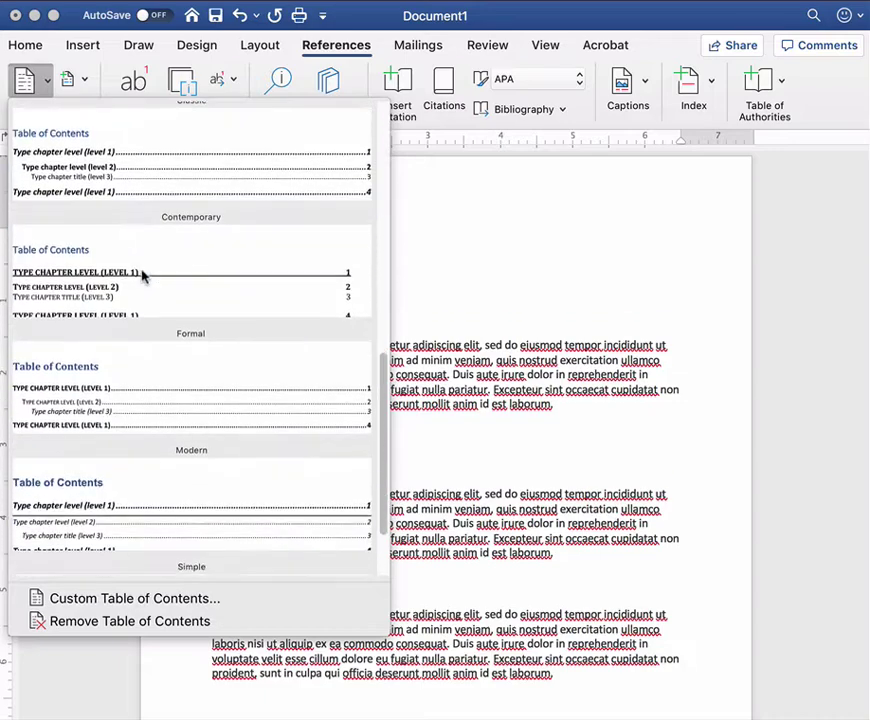
scroll(142, 276, "up", 10)
scroll(142, 276, "up", 5)
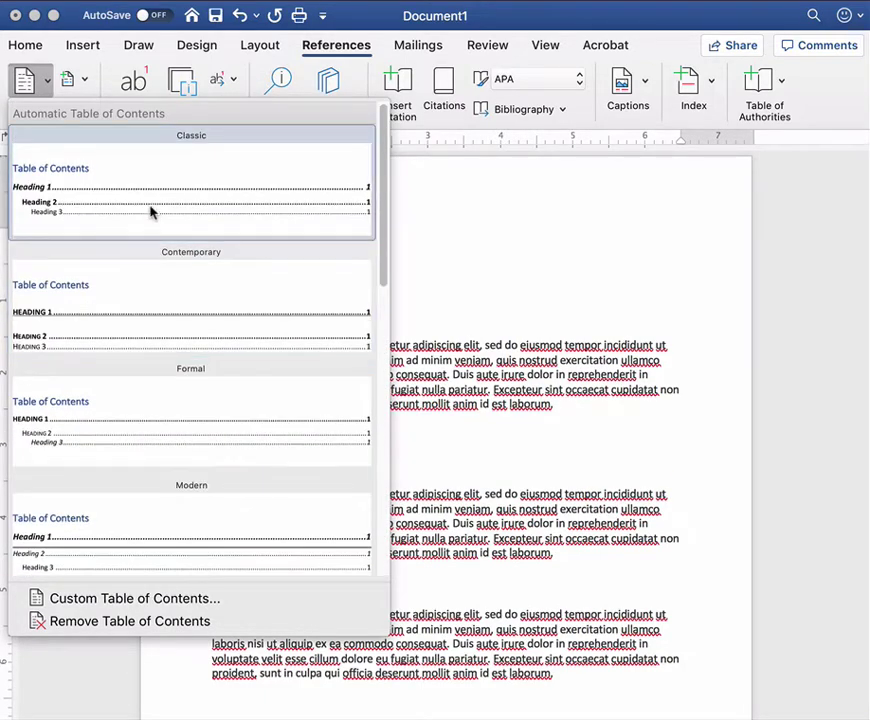
left_click(151, 211)
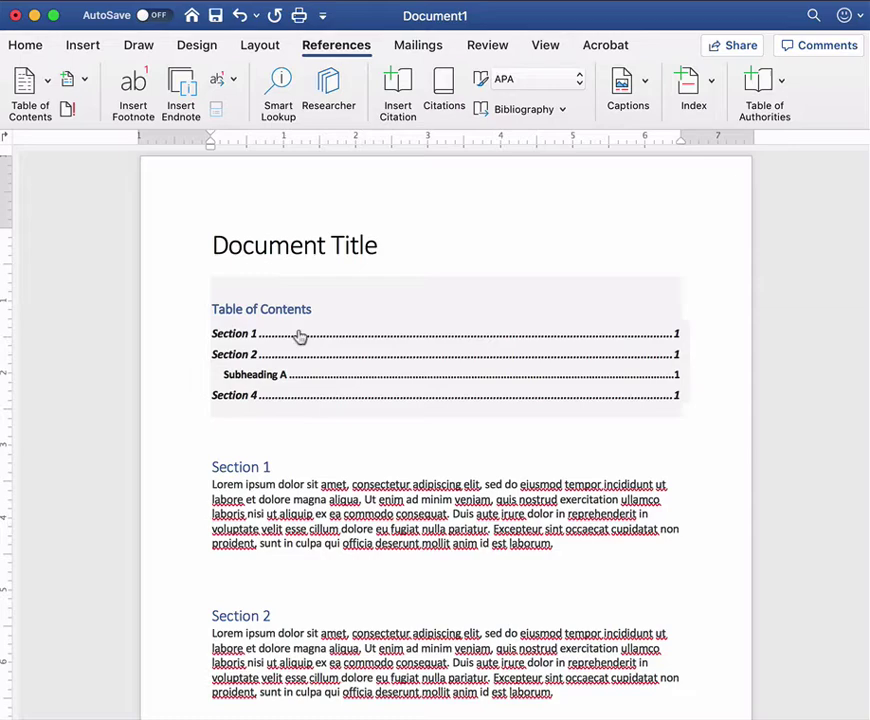
left_click(246, 398)
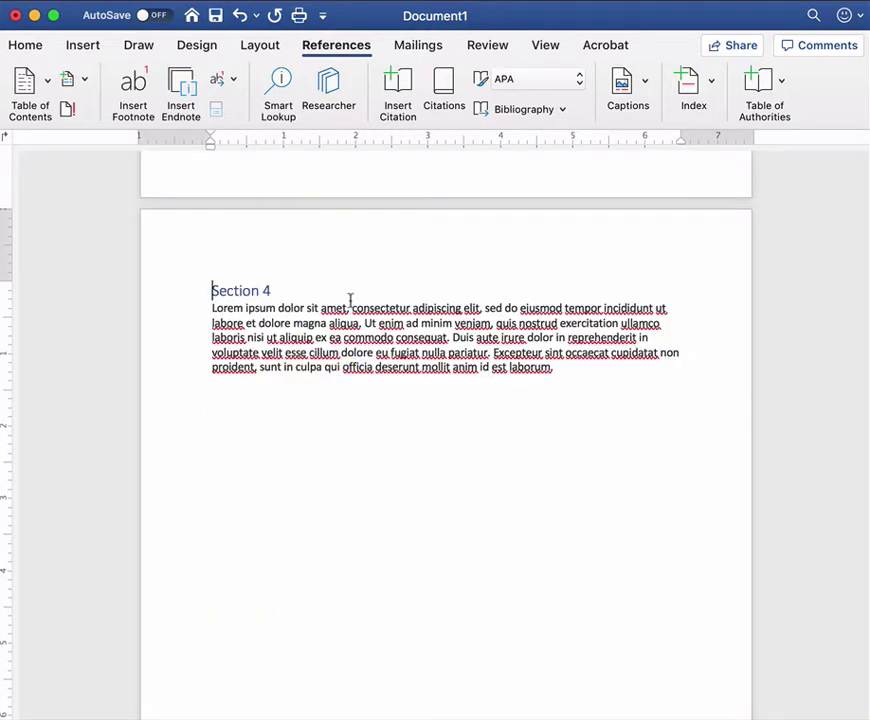
scroll(350, 300, "up", 15)
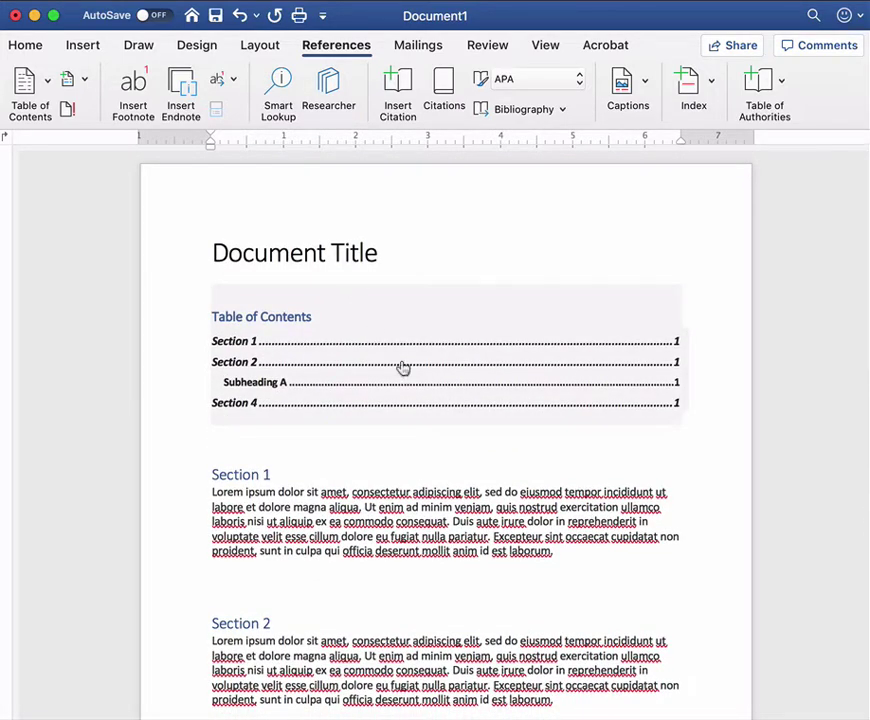
scroll(386, 569, "down", 3)
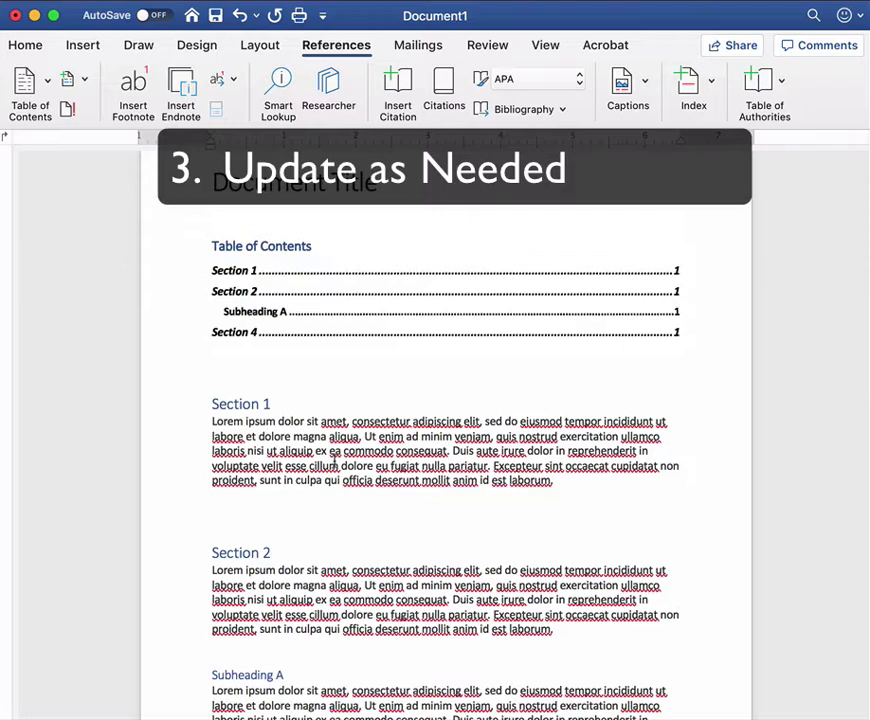
Step: Change the Section 4 heading to read Section 3
scroll(365, 573, "down", 5)
scroll(365, 573, "down", 3)
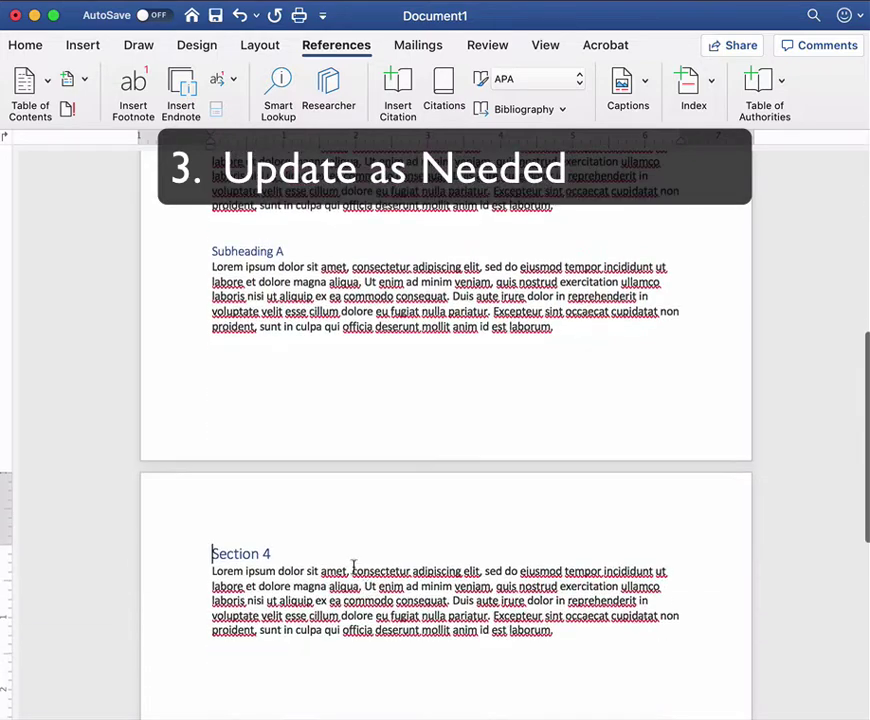
left_click(270, 552)
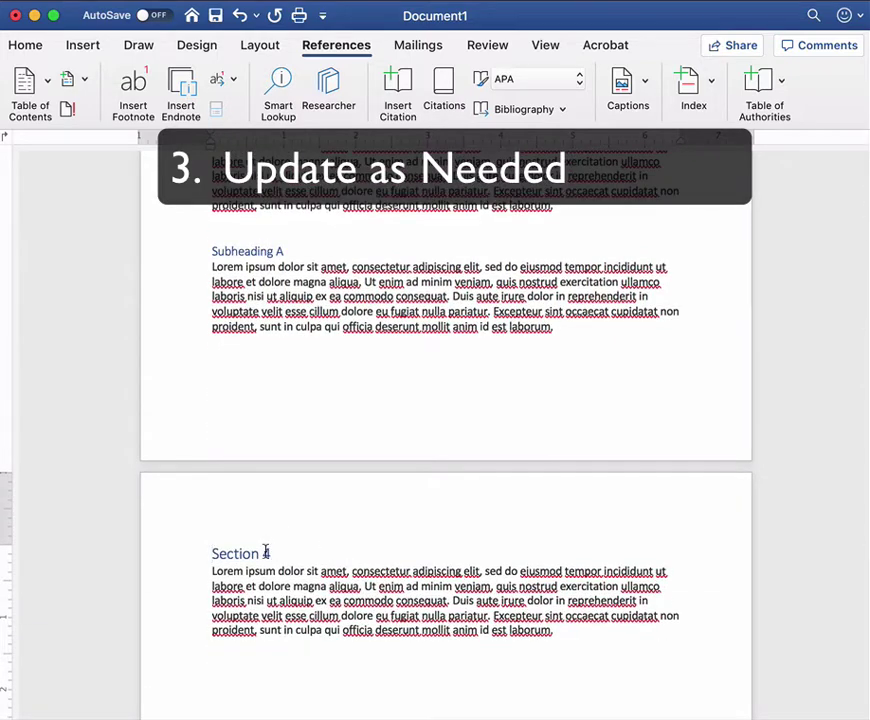
key("shift+Left")
type("3")
Step: Paste the Section 3 body paragraph four times after Subheading A's text
left_click_drag(212, 571, 562, 627)
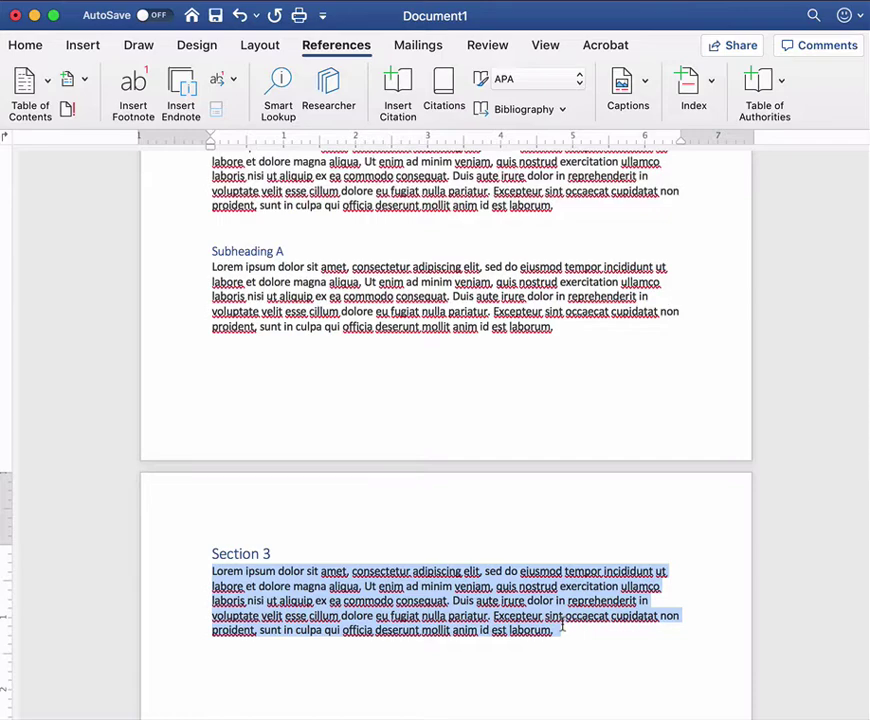
left_click(571, 340)
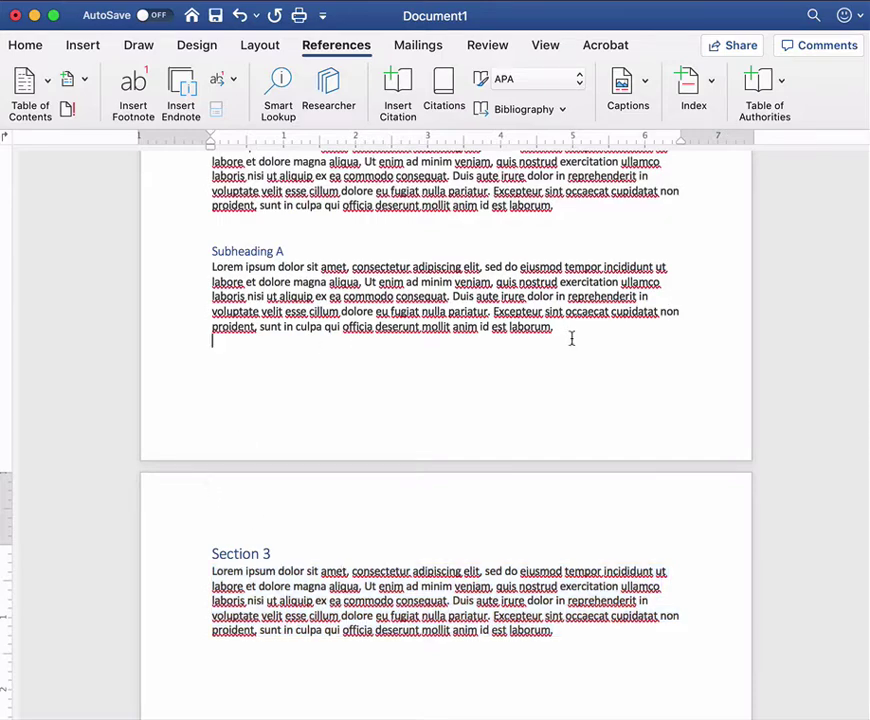
key("super+v")
key("super+v")
key("super+v")
key("super+v")
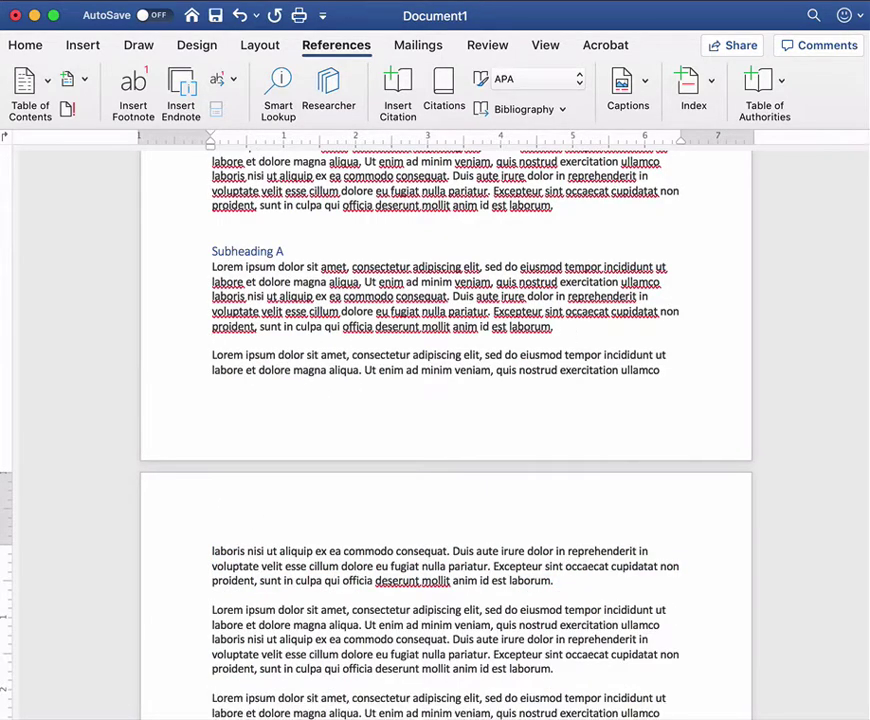
scroll(571, 338, "down", 10)
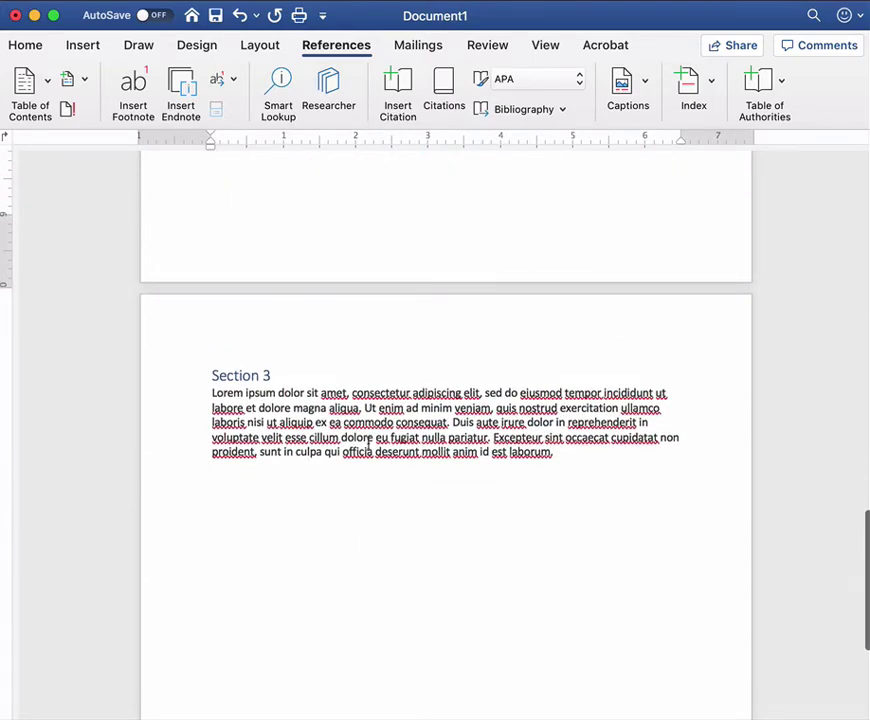
scroll(312, 381, "up", 10)
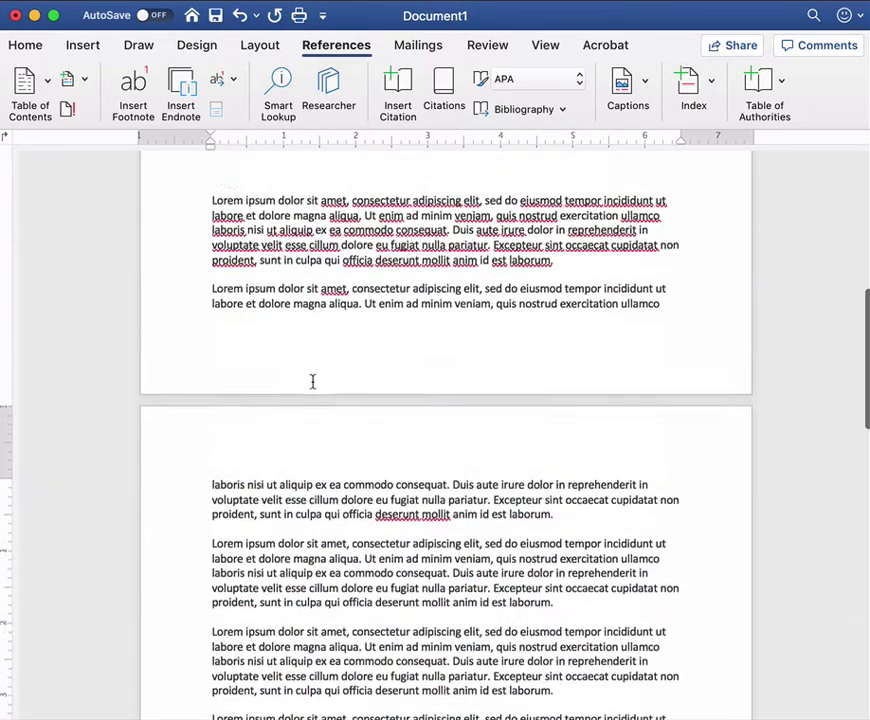
scroll(312, 381, "up", 10)
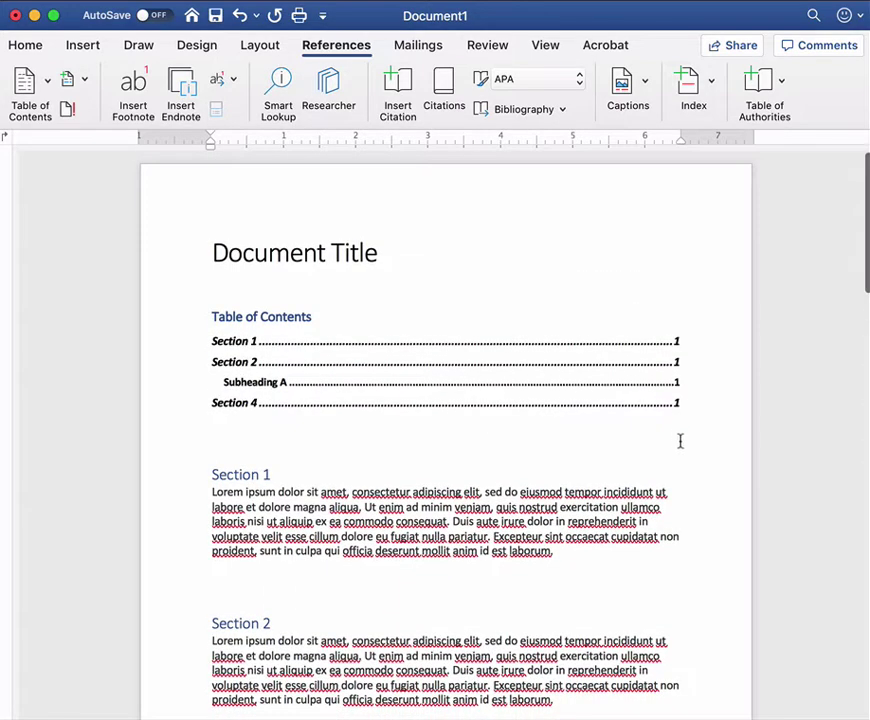
Step: Update the entire table of contents so it lists Section 3 on page 3
left_click(336, 352)
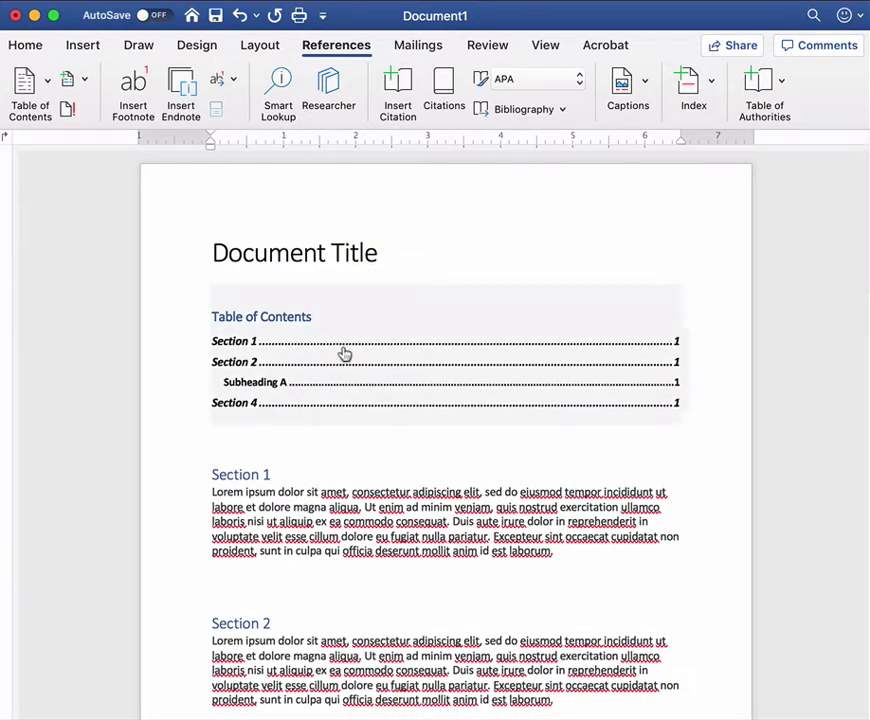
left_click(319, 314)
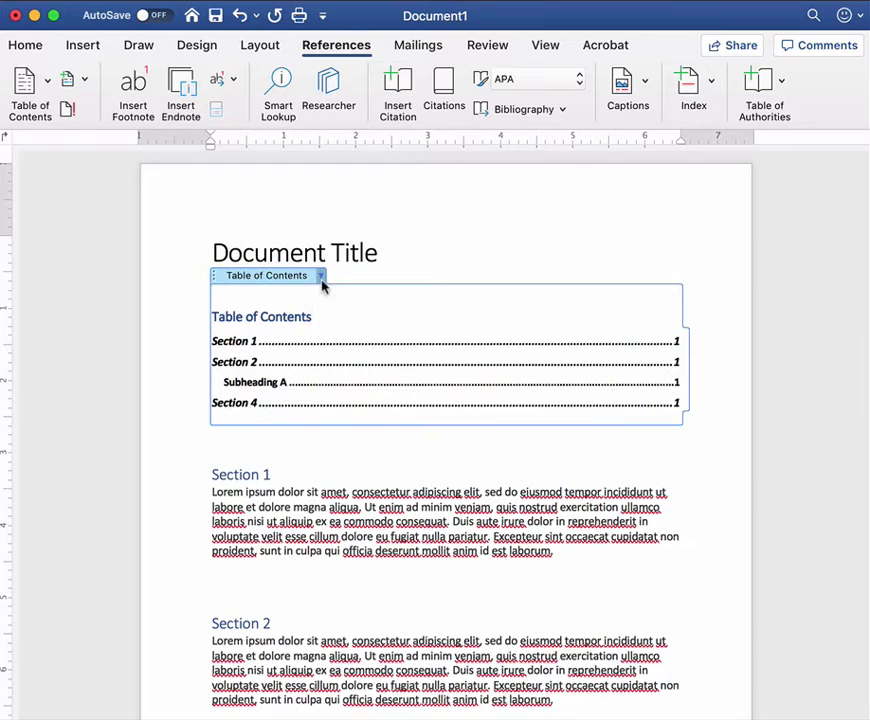
left_click(321, 278)
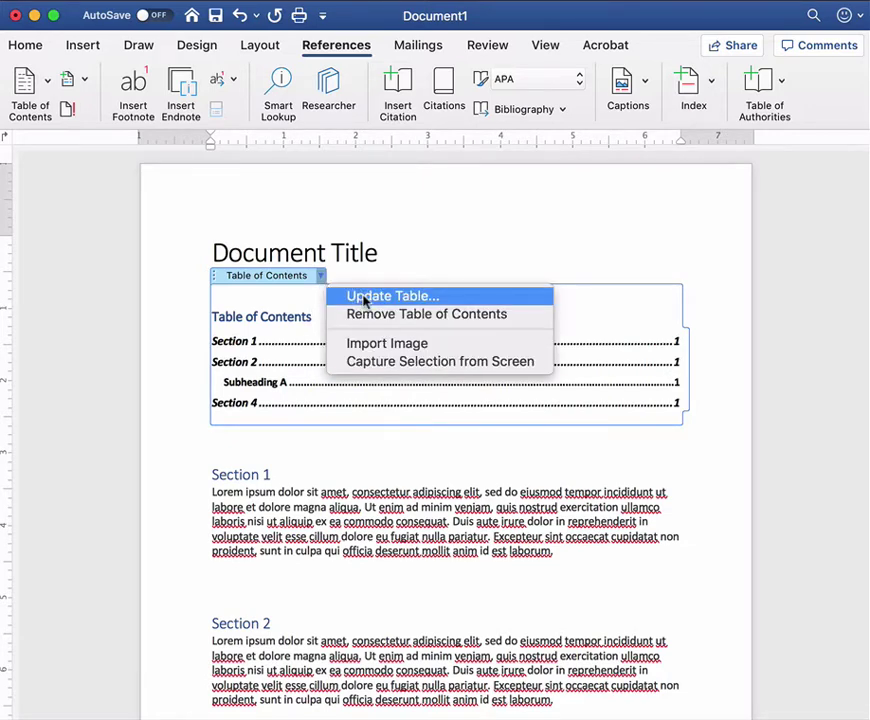
left_click(364, 297)
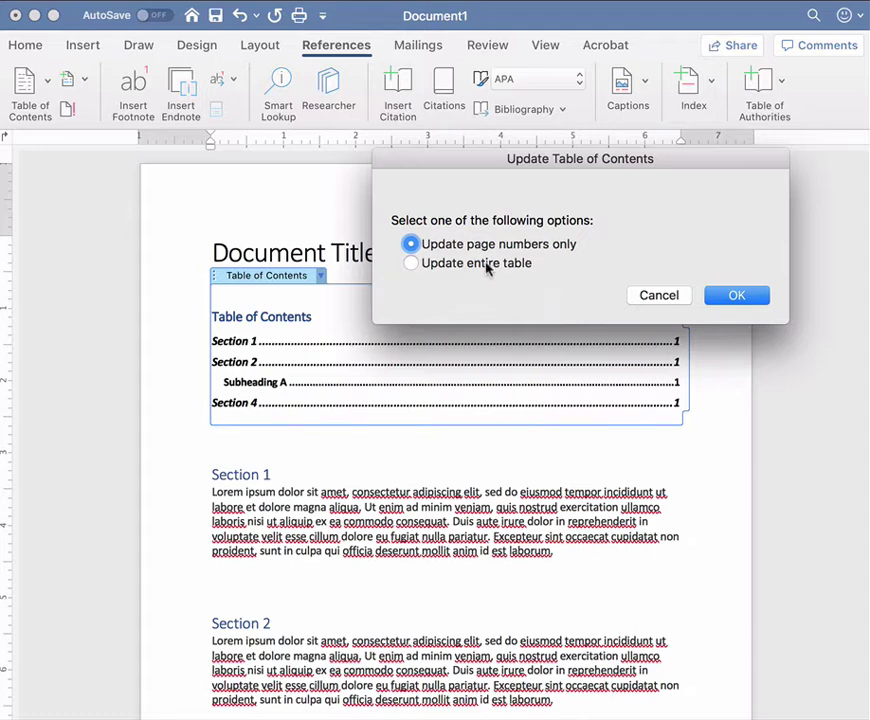
left_click(411, 263)
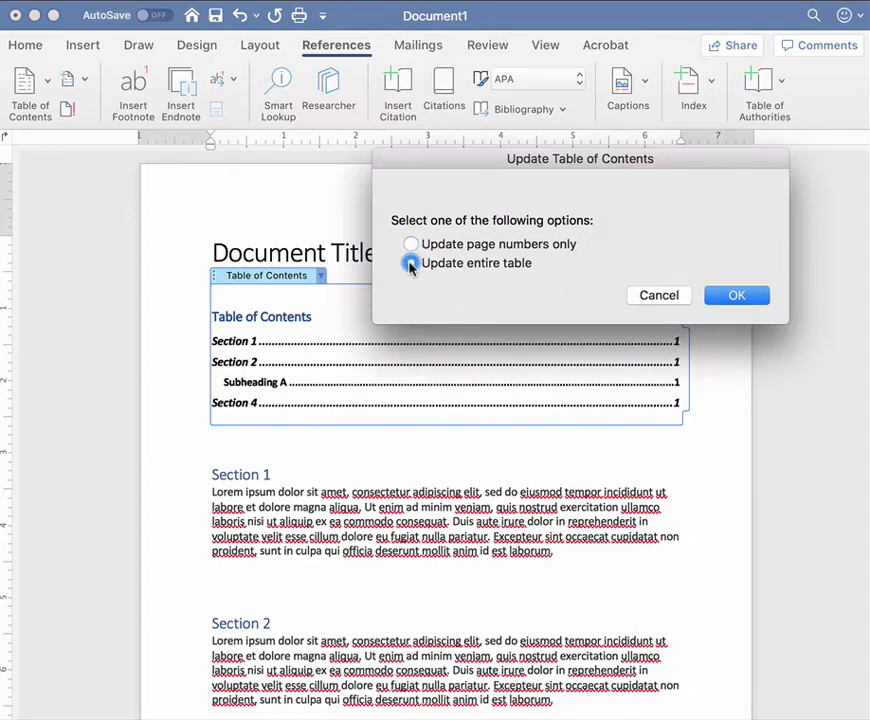
left_click(740, 302)
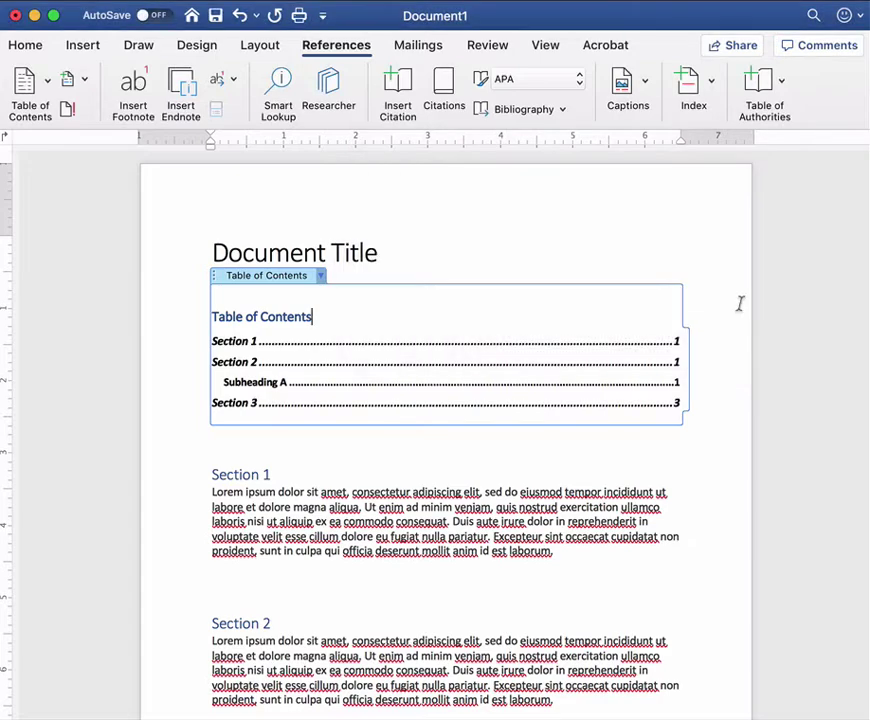
left_click(660, 465)
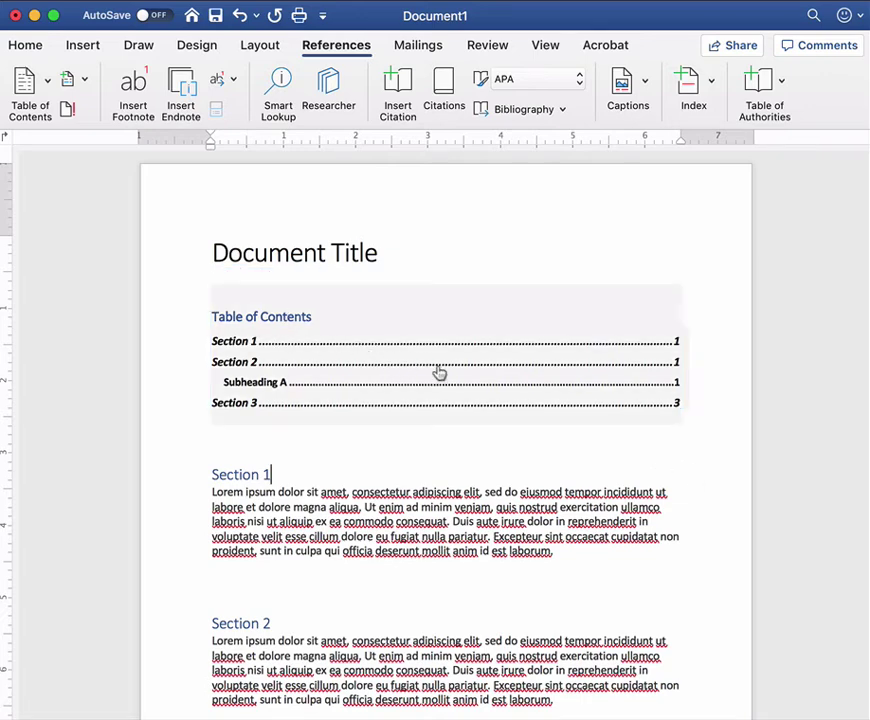